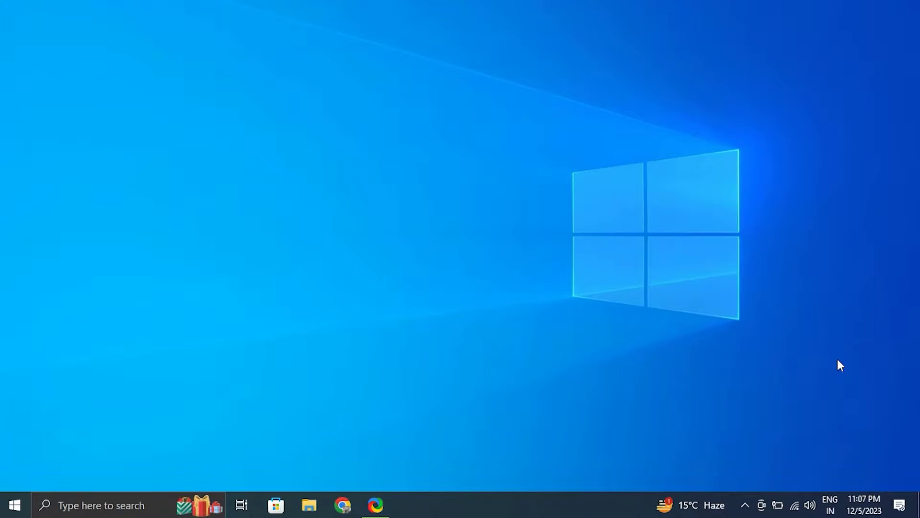
Open the Wi-Fi settings page from the taskbar network icon, then close Settings
right_click(786, 503)
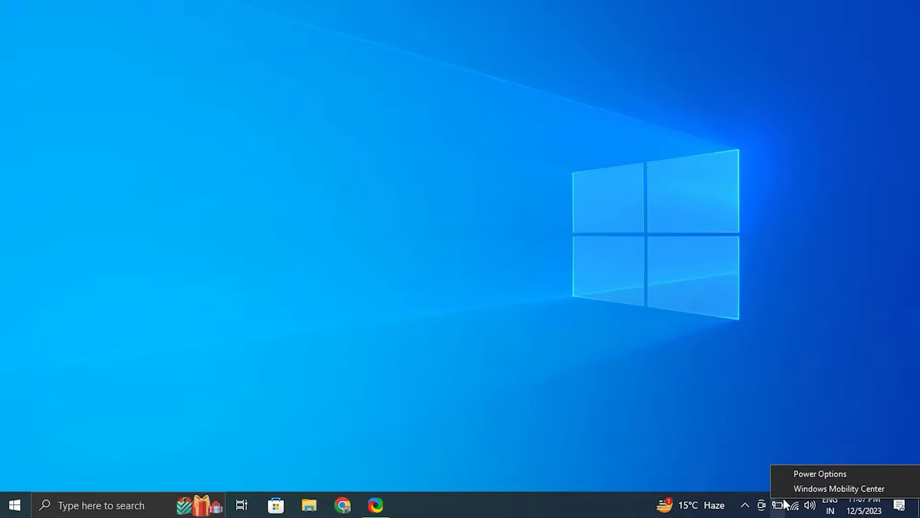
right_click(794, 505)
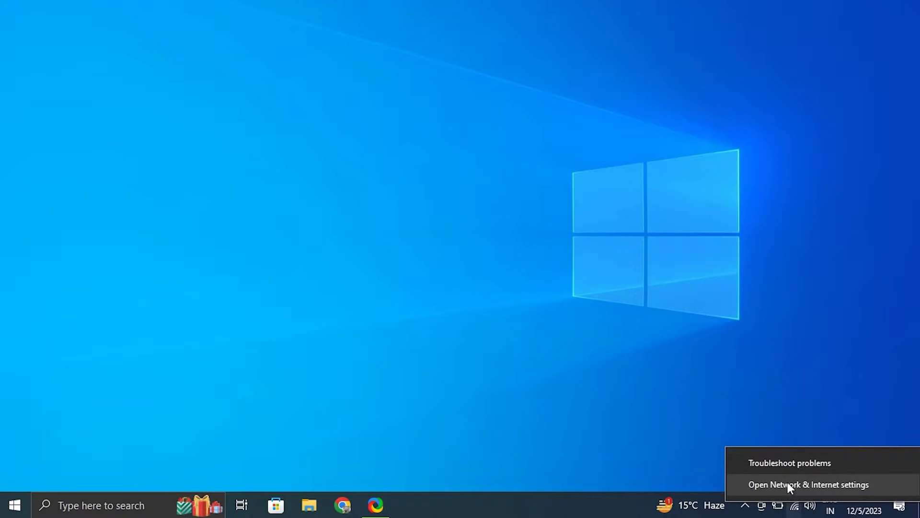
left_click(789, 485)
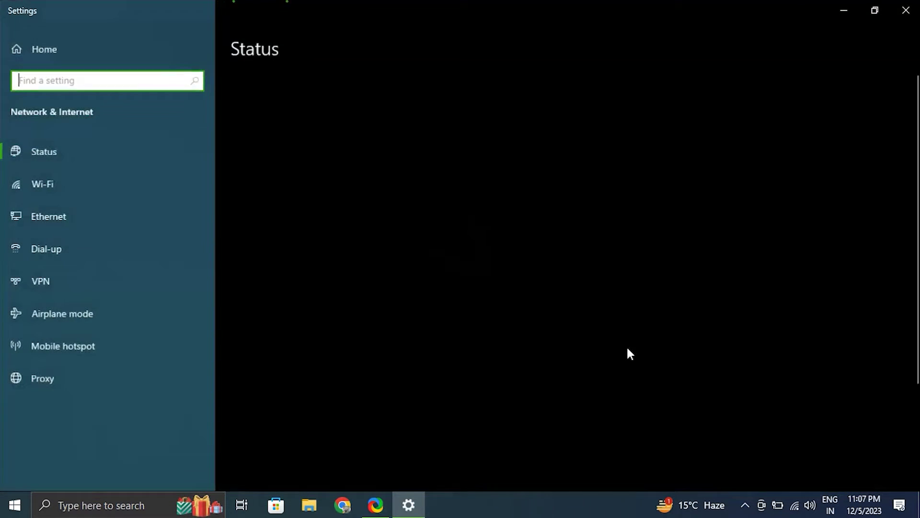
left_click(90, 179)
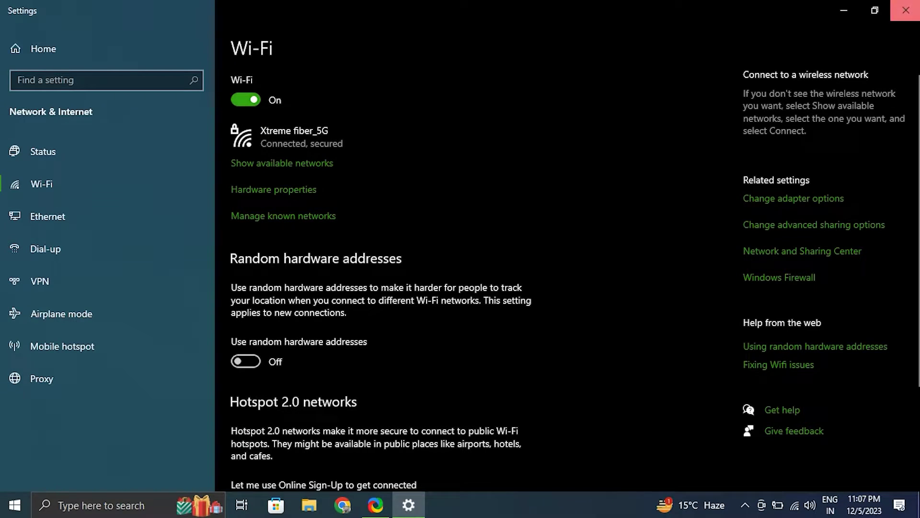
left_click(906, 10)
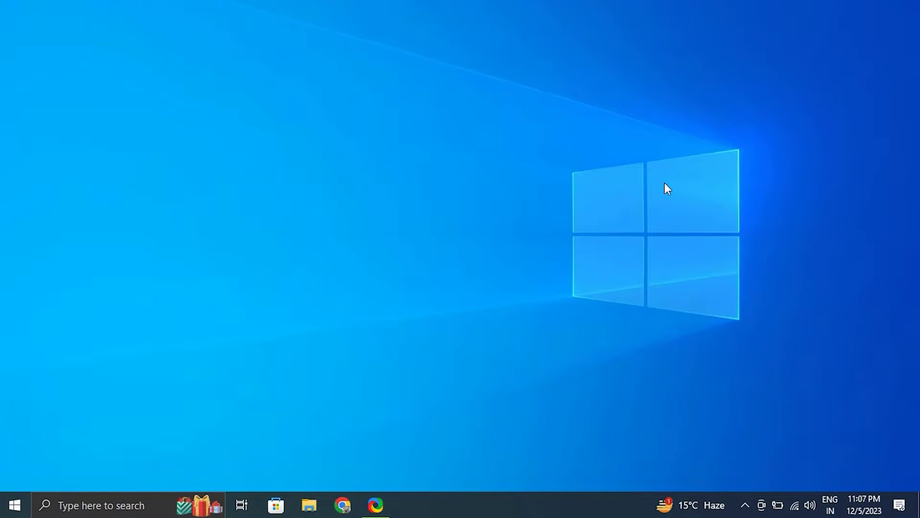
In Device Manager, let Windows search automatically for a WAN Miniport (IKEv2) driver update
right_click(14, 505)
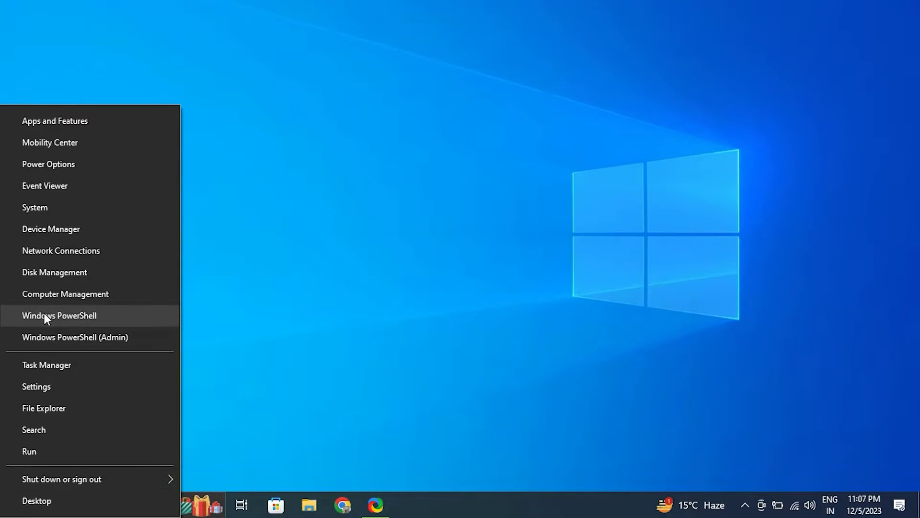
left_click(57, 229)
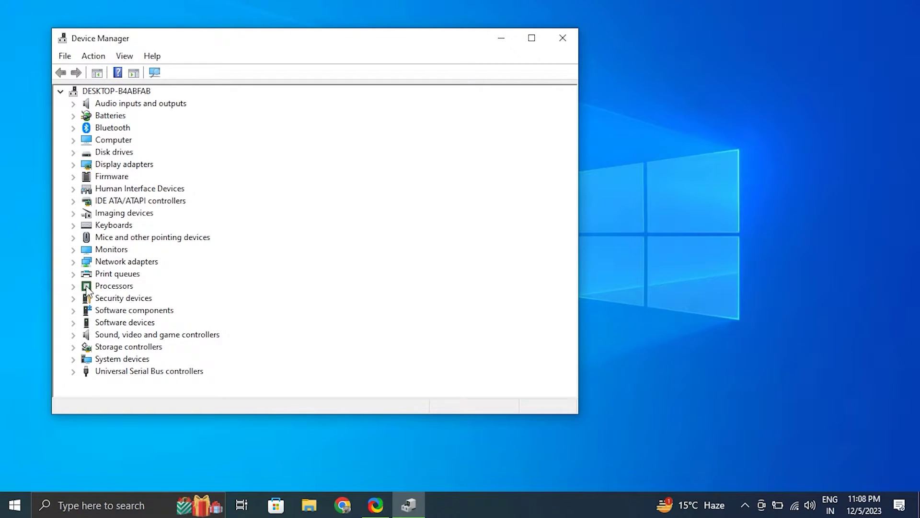
left_click(73, 266)
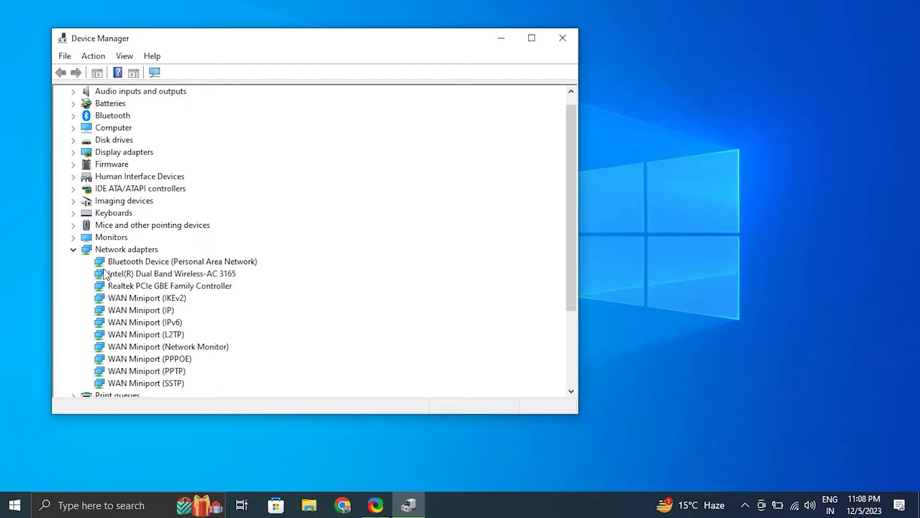
left_click(159, 294)
right_click(159, 297)
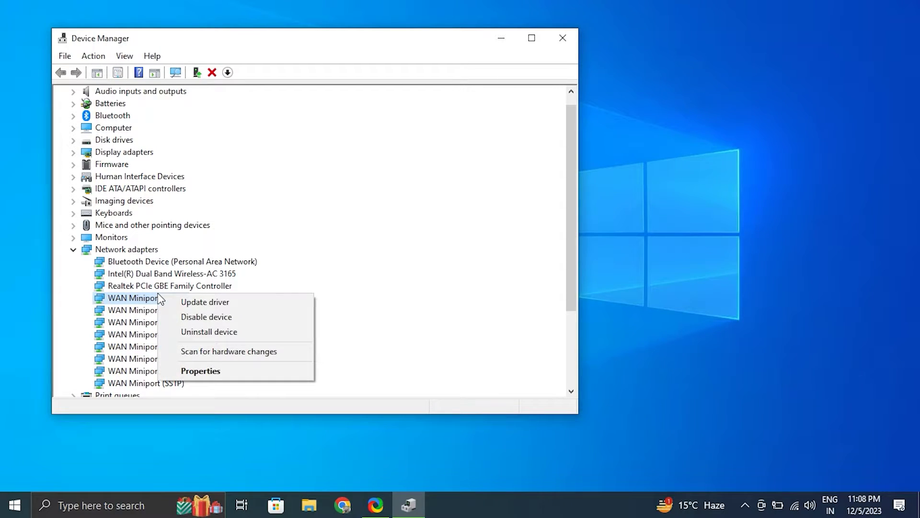
left_click(211, 306)
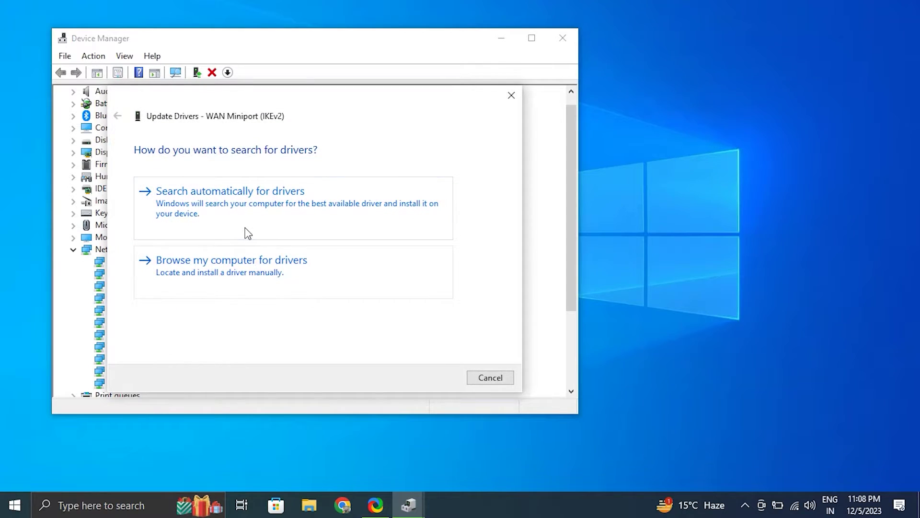
left_click(248, 233)
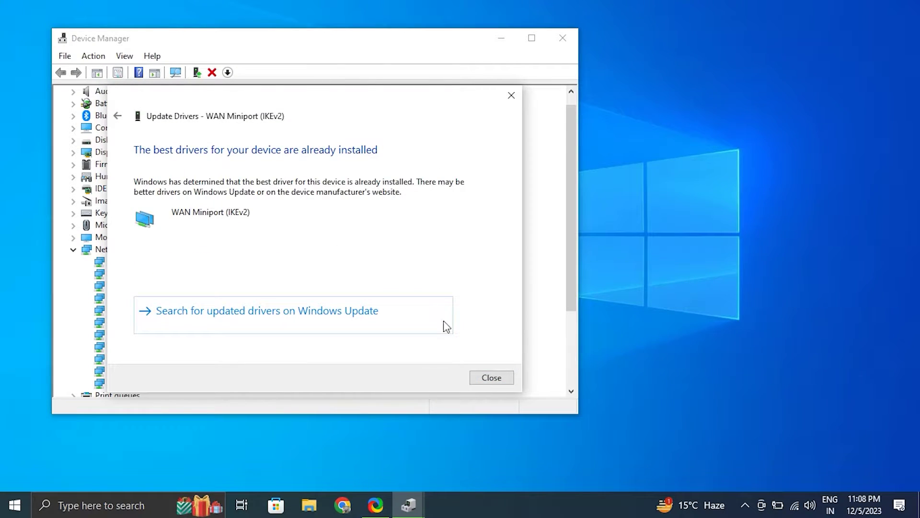
left_click(488, 379)
Browse the compatible drivers list for WAN Miniport (IKEv2), cancel, and close Device Manager
right_click(161, 301)
left_click(166, 310)
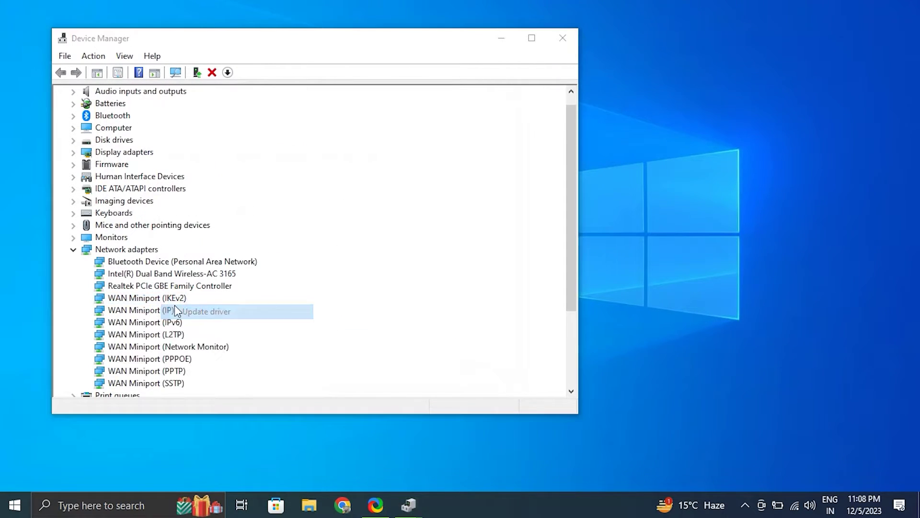
left_click(216, 260)
left_click(310, 299)
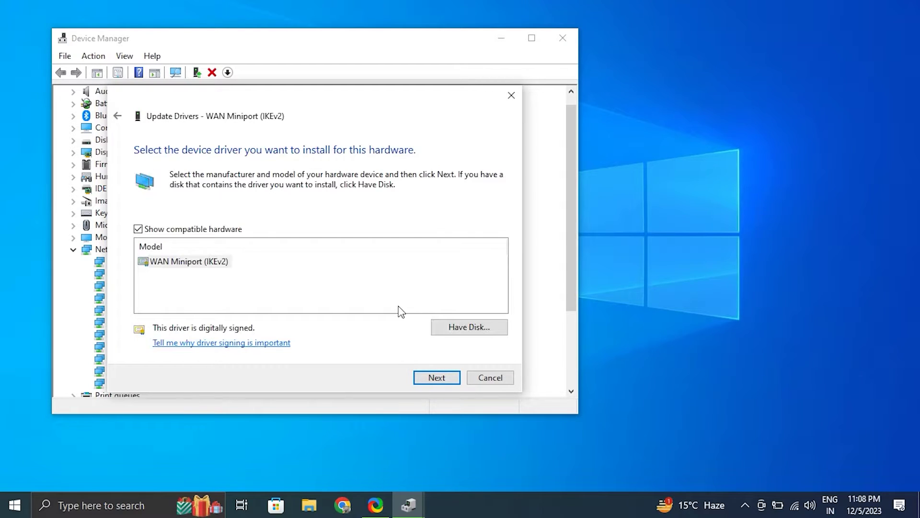
left_click(491, 379)
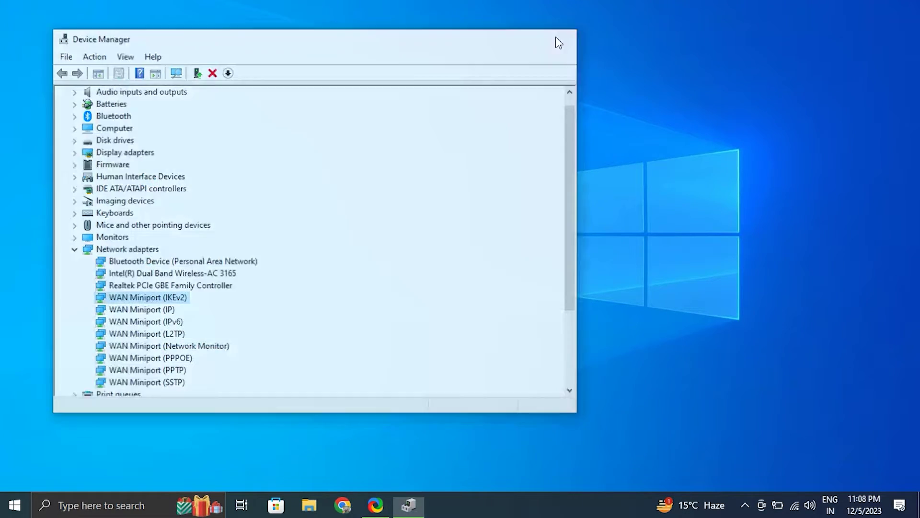
left_click(557, 38)
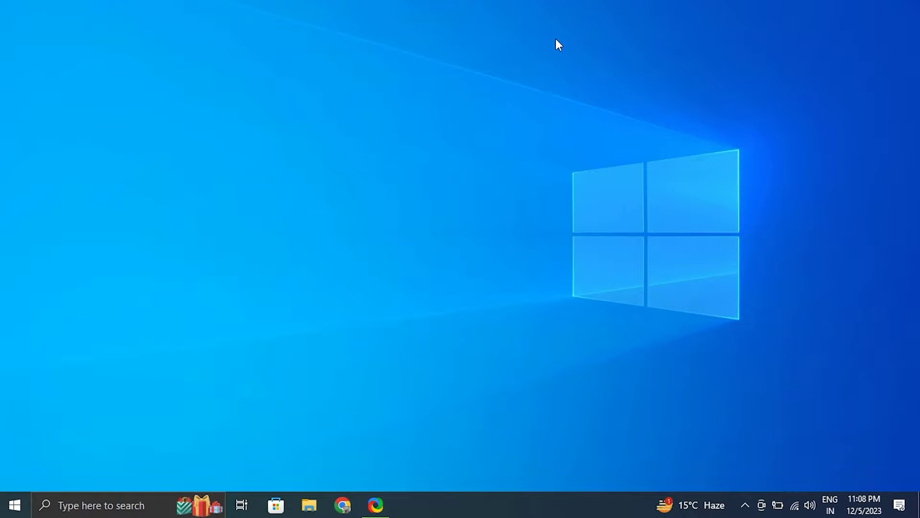
On the Wi-Fi settings page, turn Wi-Fi off and back on
right_click(795, 504)
left_click(792, 482)
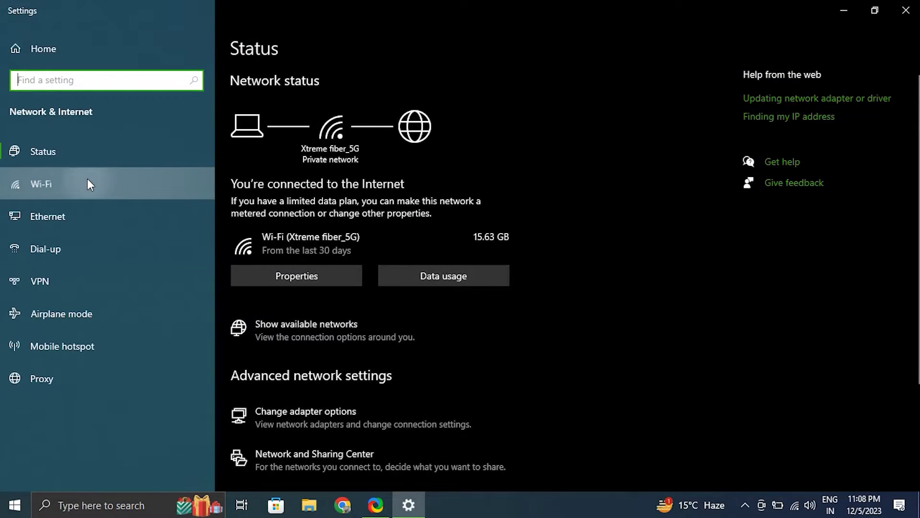
left_click(88, 180)
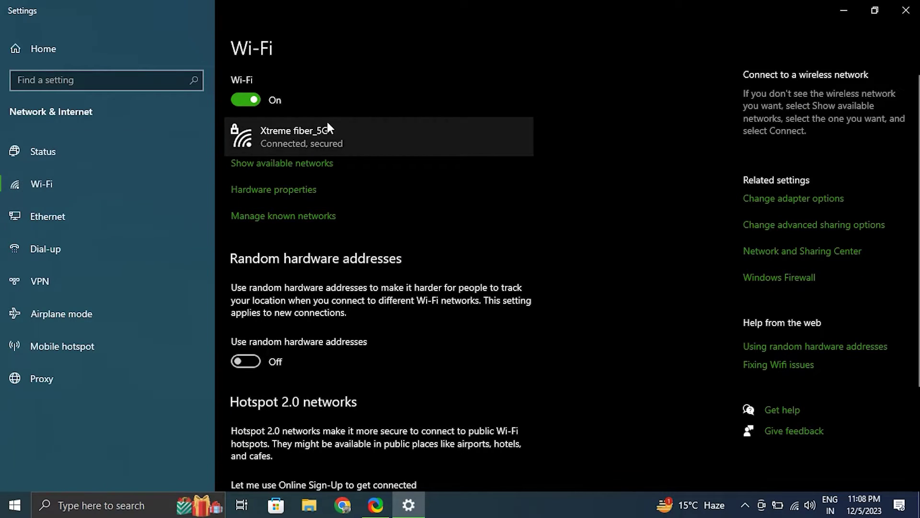
left_click(252, 100)
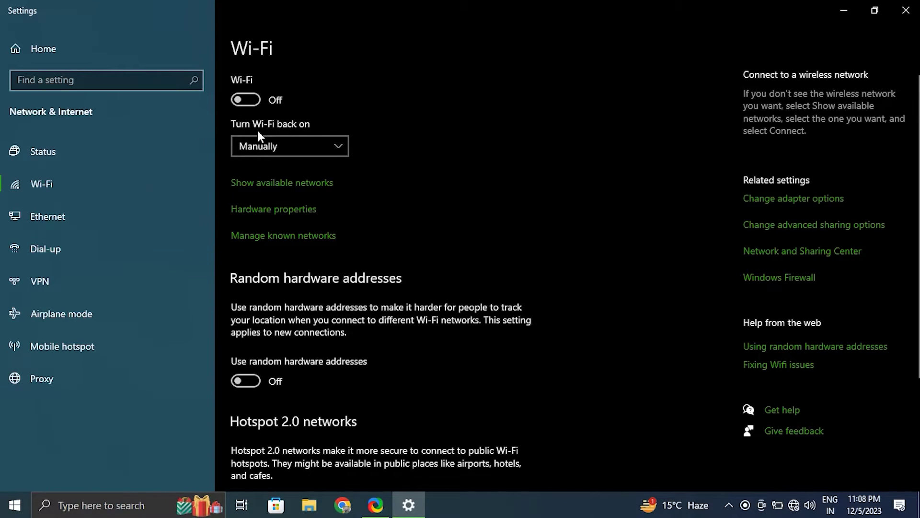
left_click(250, 103)
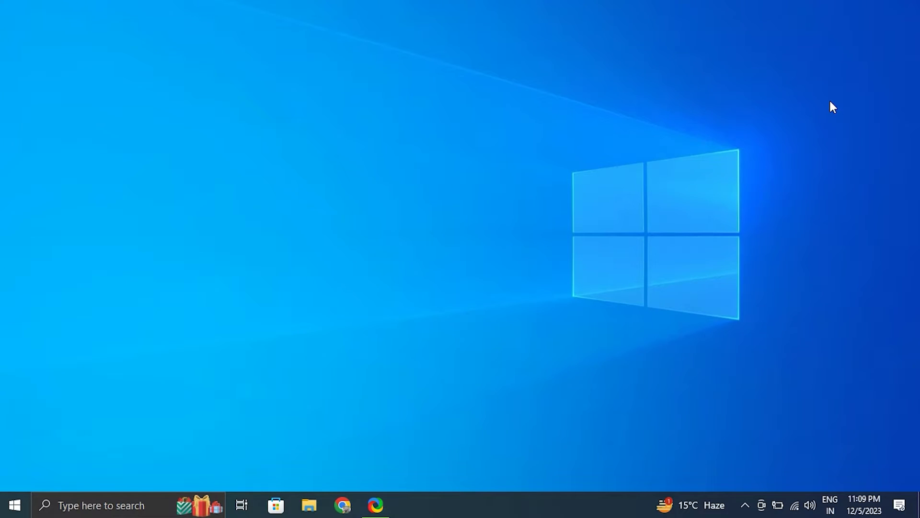
Forget the first saved network in Wi-Fi's Manage known networks list
key("super+i")
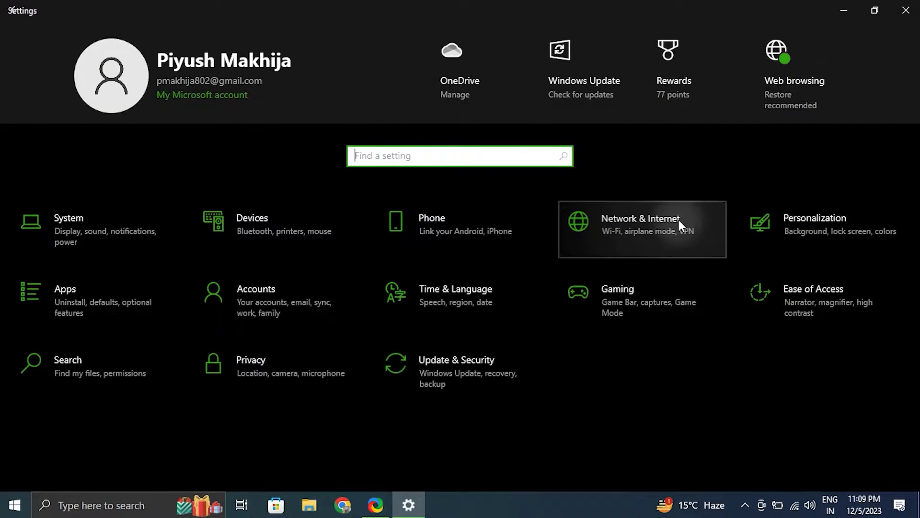
left_click(678, 217)
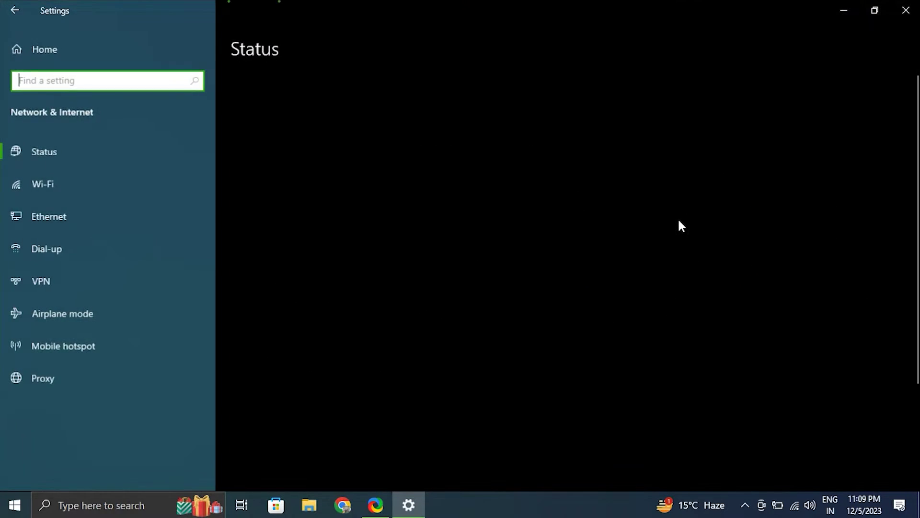
left_click(64, 184)
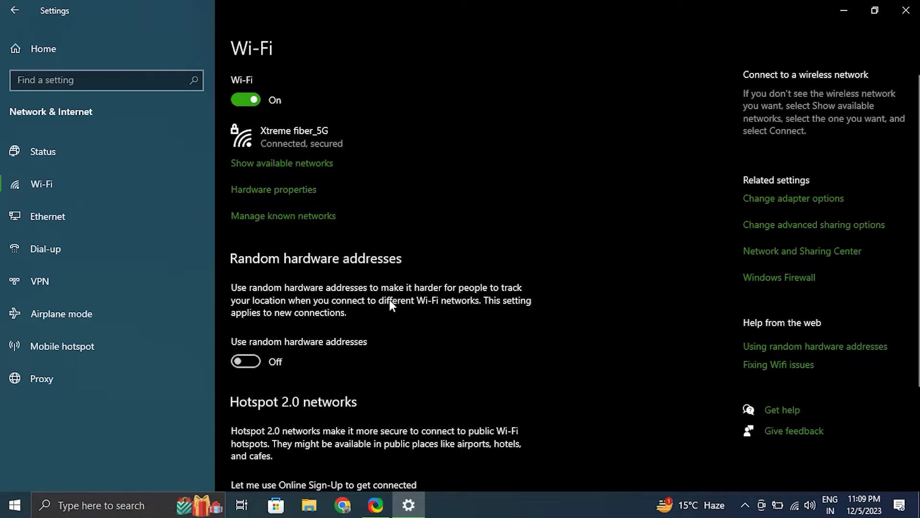
left_click(282, 217)
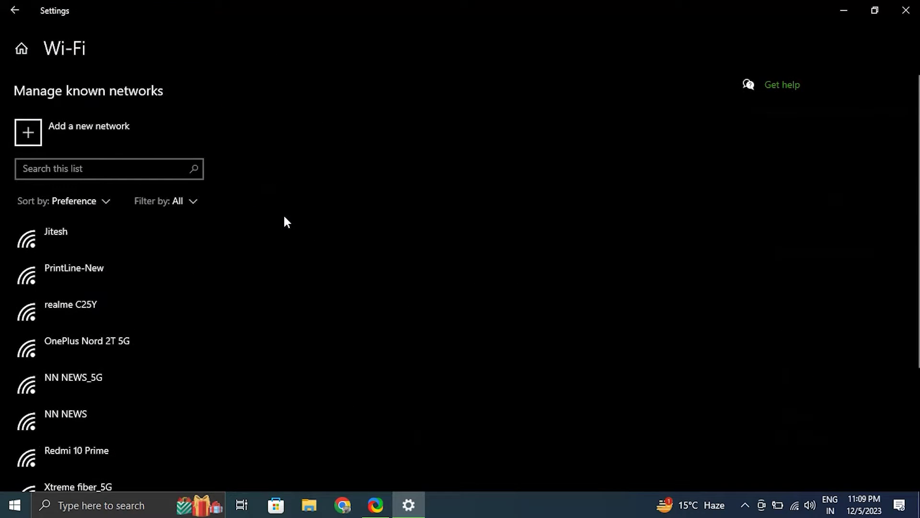
left_click(132, 236)
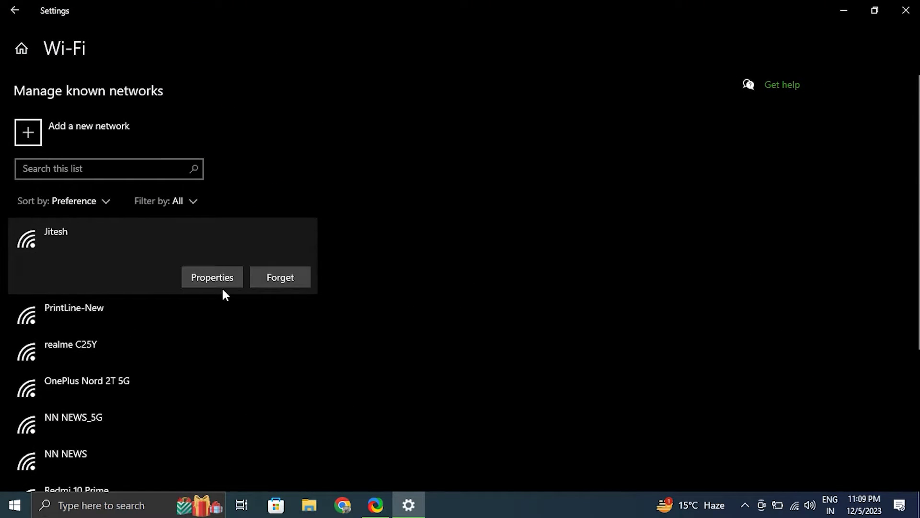
left_click(280, 277)
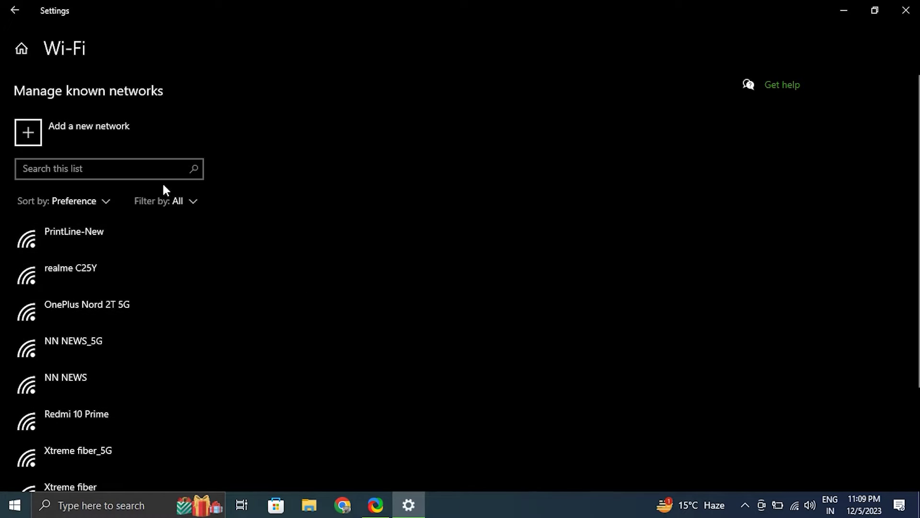
Search the known networks list for a network name, clear the search, and close Settings
left_click(148, 175)
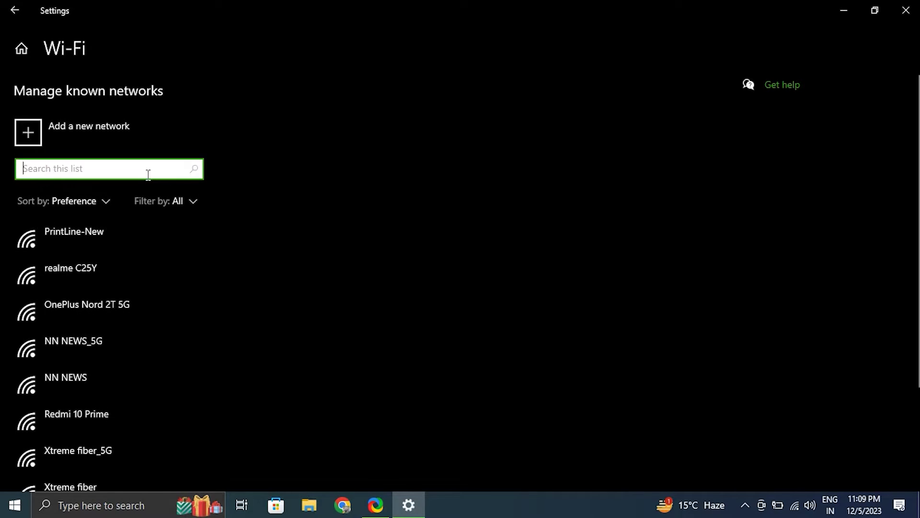
type("Jitesh")
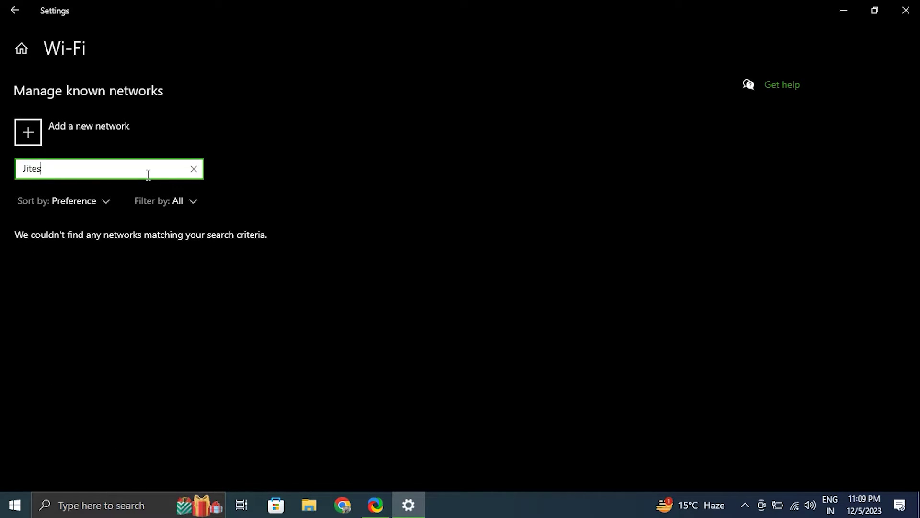
key("BackSpace")
key("BackSpace")
key("BackSpace")
key("BackSpace")
key("BackSpace")
key("BackSpace")
left_click(905, 10)
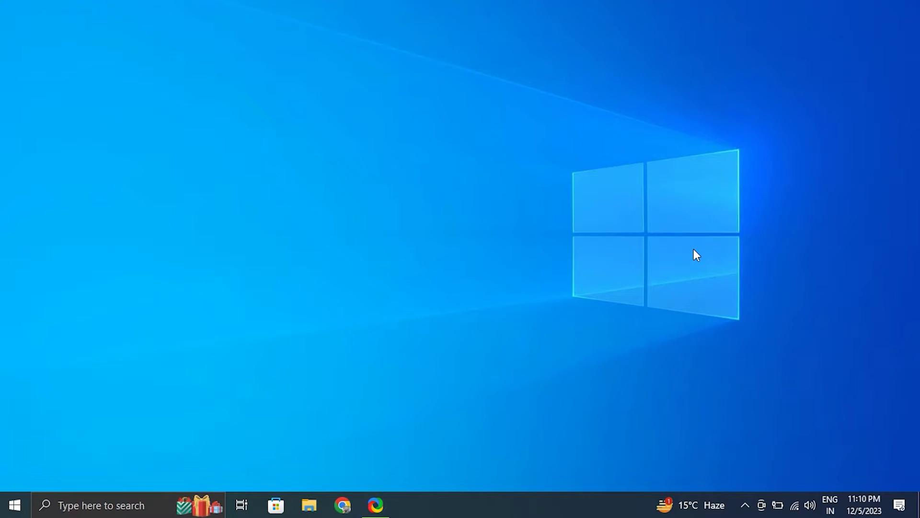
Uncheck the save-power option in Realtek PCIe GBE Family Controller's Power Management tab, then close Device Manager
right_click(14, 505)
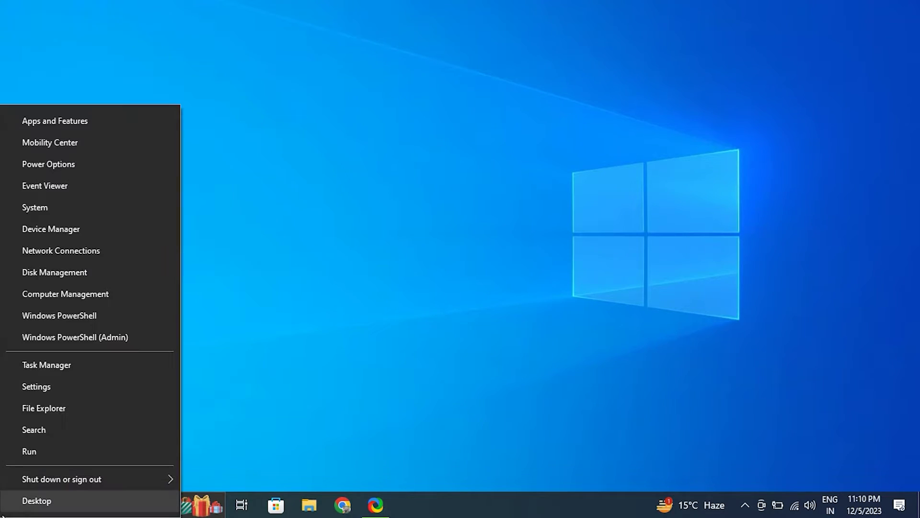
left_click(44, 231)
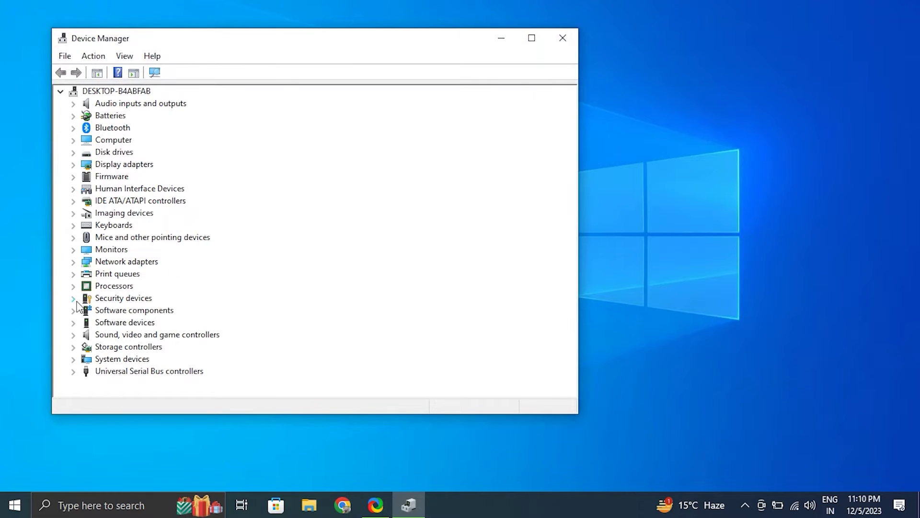
left_click(74, 263)
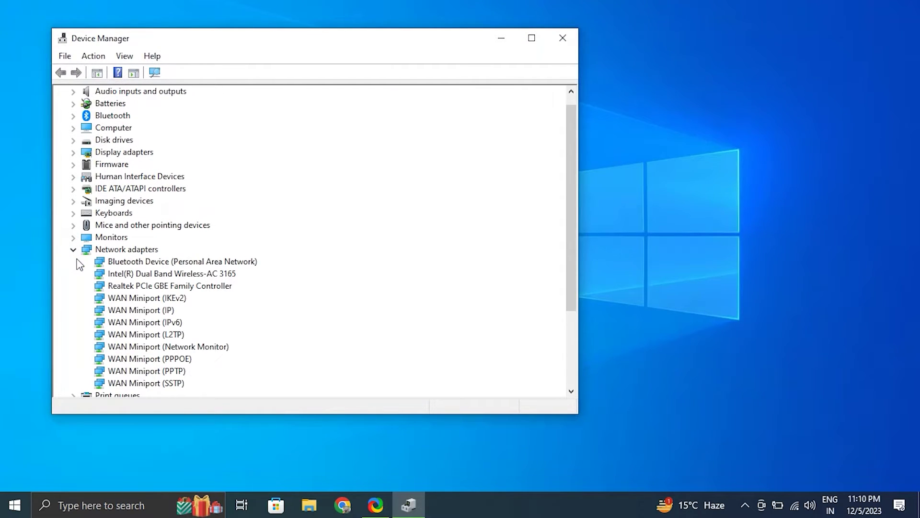
left_click(161, 298)
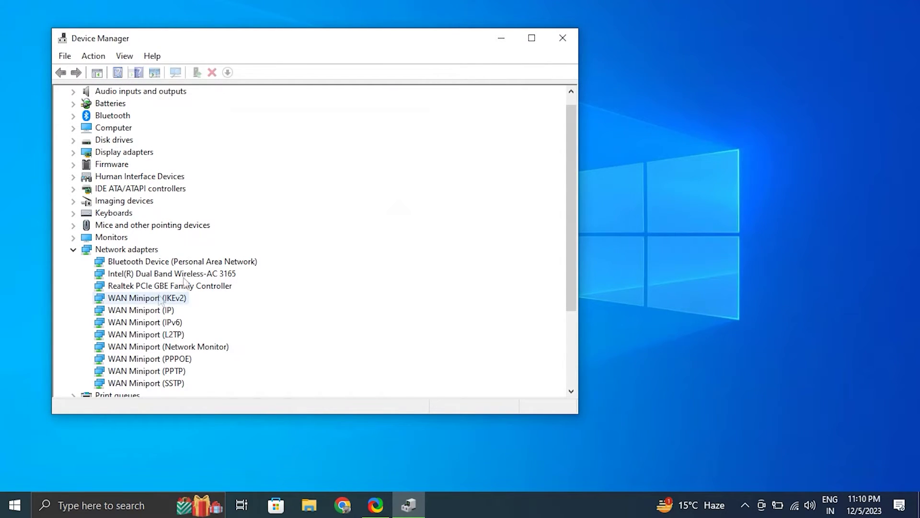
left_click(168, 285)
right_click(184, 284)
left_click(235, 363)
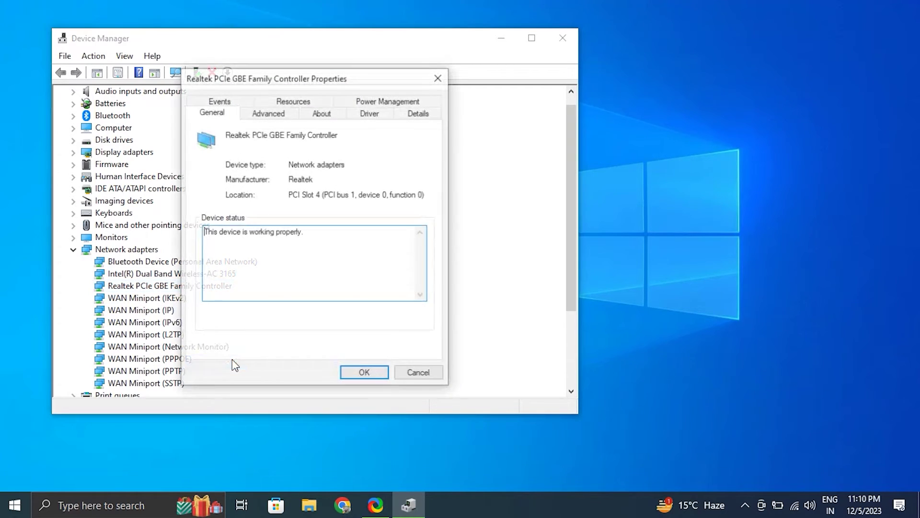
left_click(387, 102)
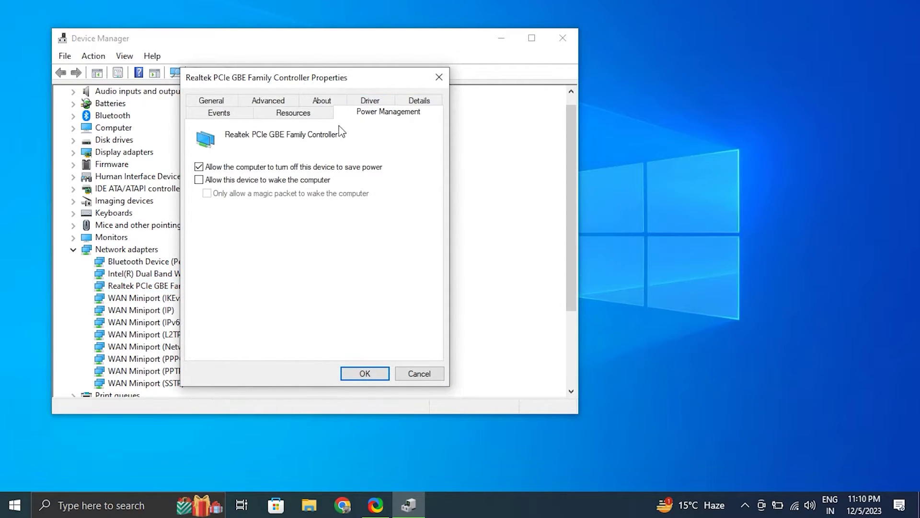
left_click(269, 168)
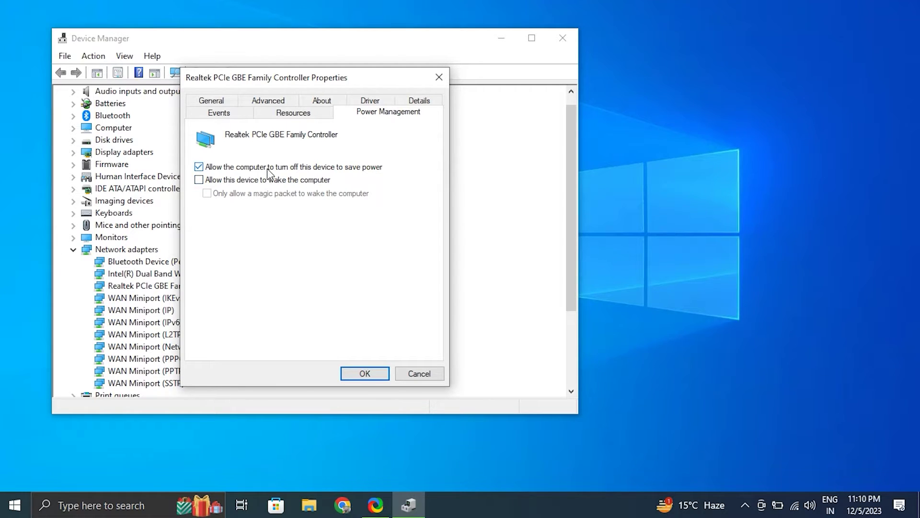
left_click(355, 372)
key("alt+F4")
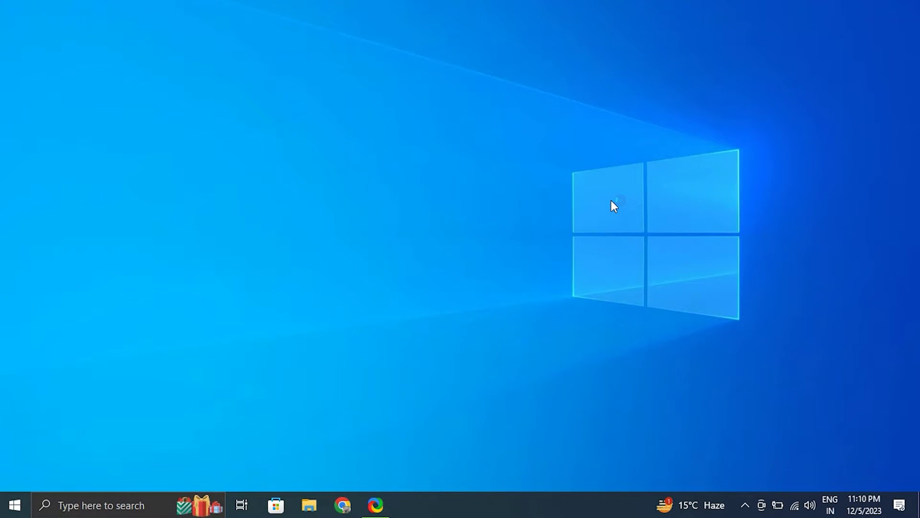
key("super+i")
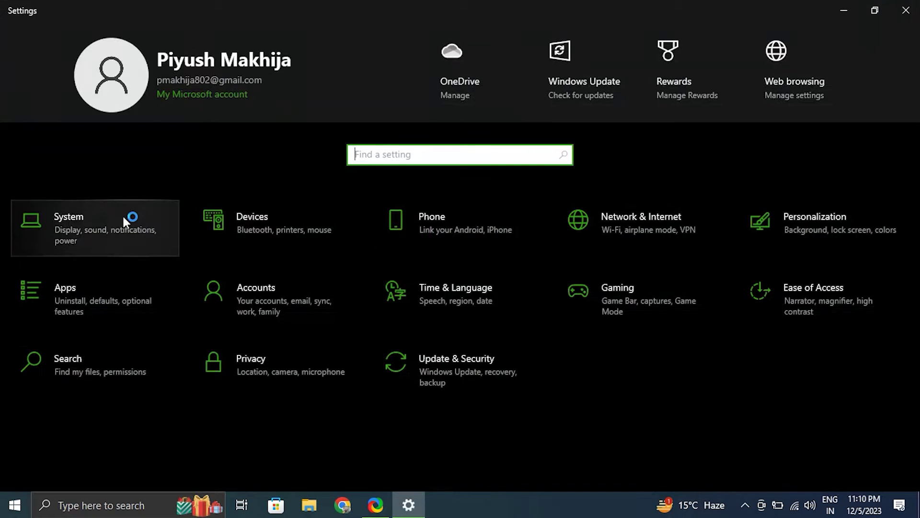
left_click(123, 218)
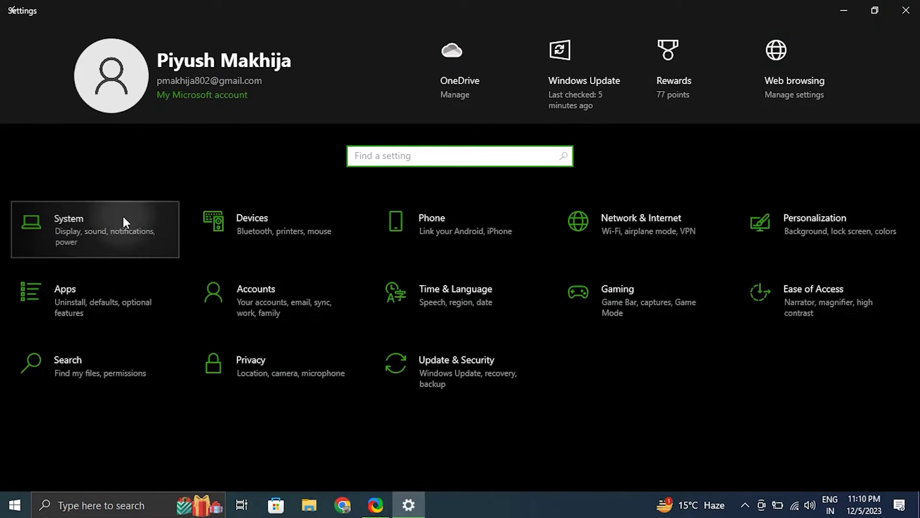
type("troub")
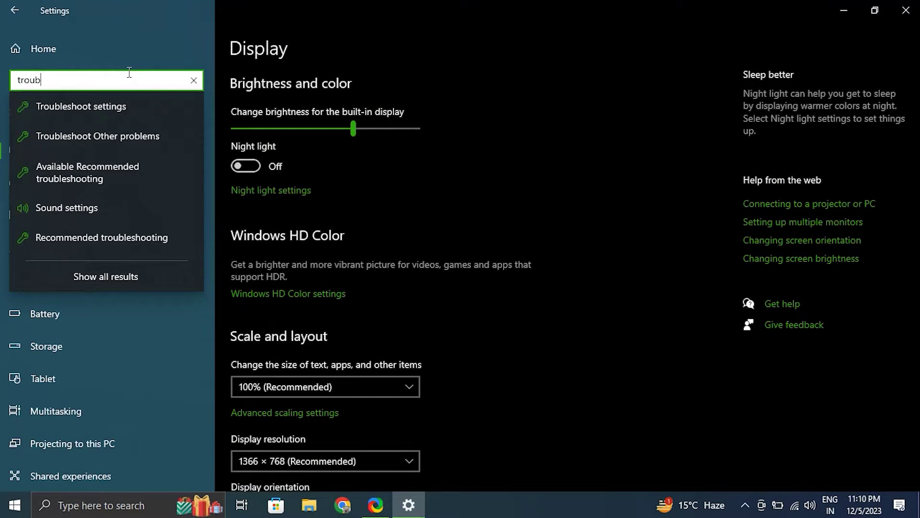
left_click(120, 119)
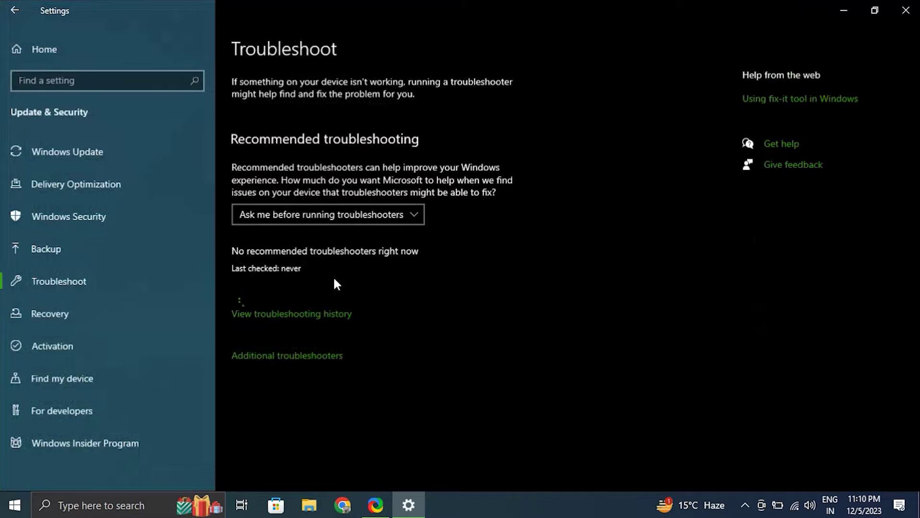
left_click(322, 357)
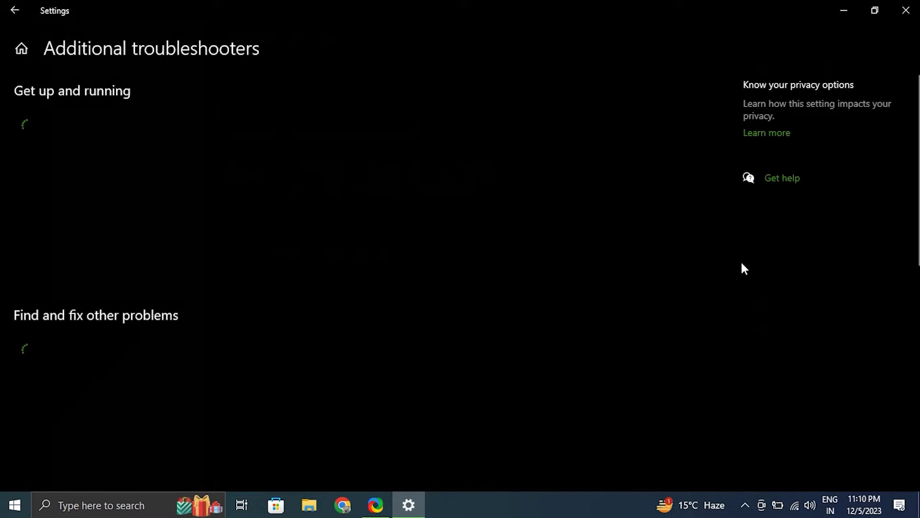
scroll(742, 267, "down", 5)
scroll(126, 144, "down", 3)
scroll(127, 143, "up", 10)
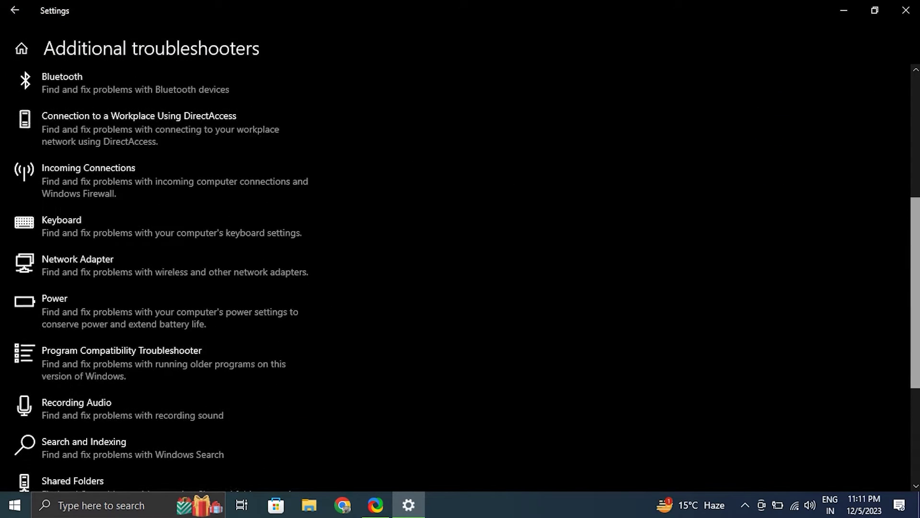
left_click(126, 143)
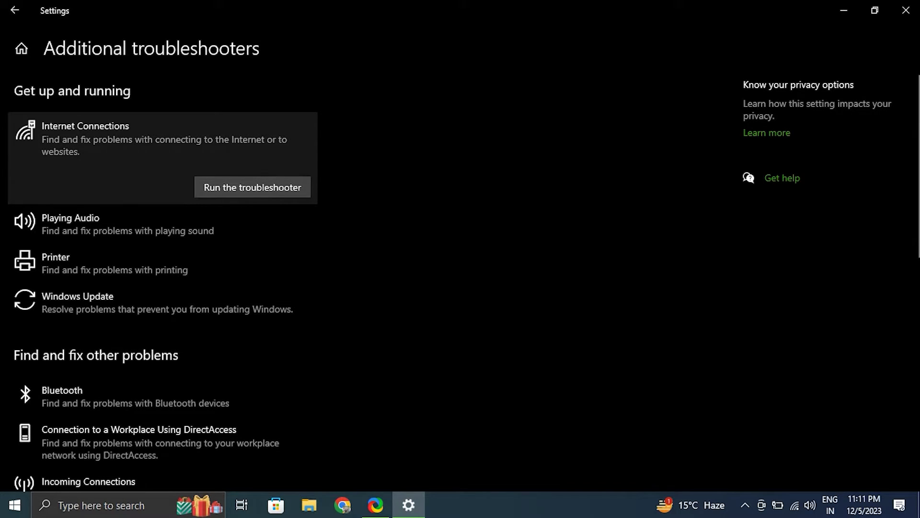
left_click(906, 10)
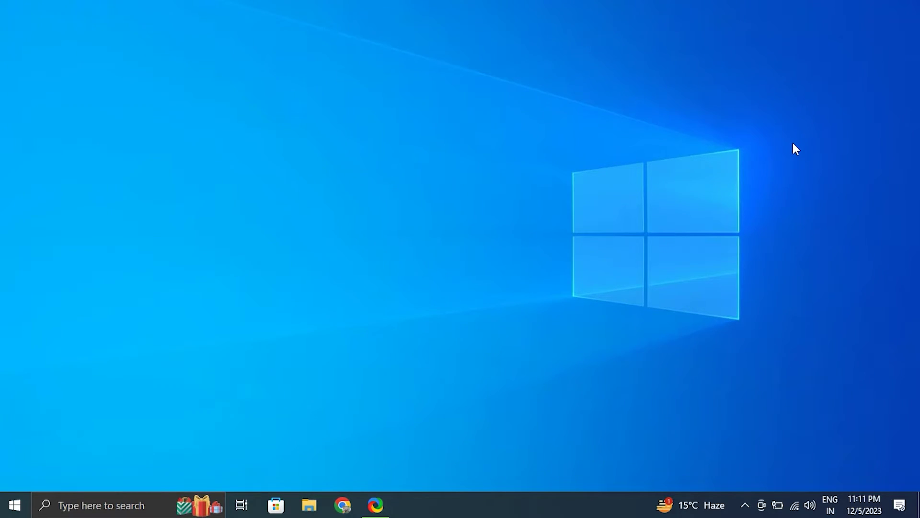
View the Network reset page under Network & Internet status, then close Settings without resetting
key("super+i")
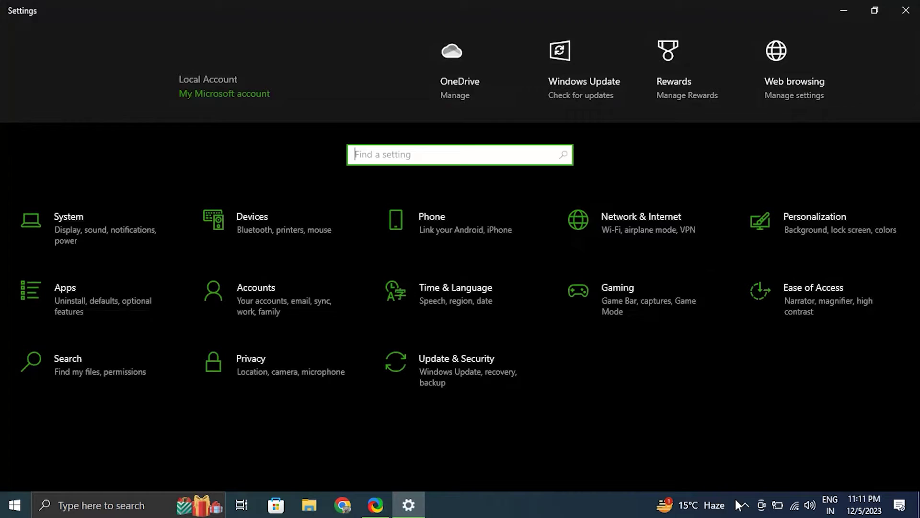
left_click(642, 225)
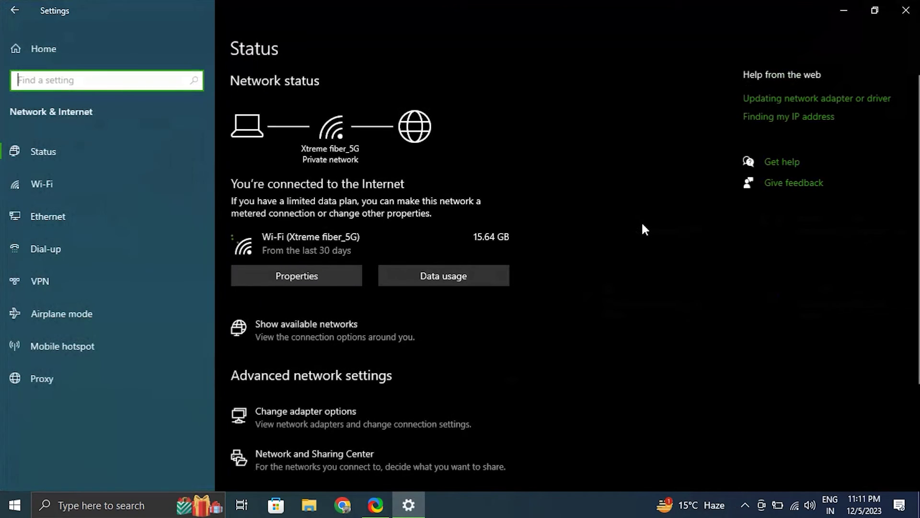
scroll(915, 268, "down", 1)
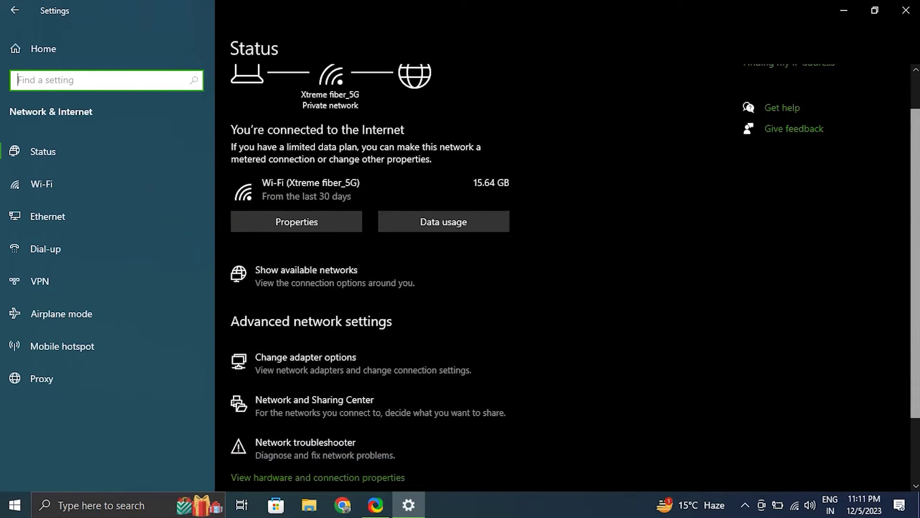
scroll(915, 268, "down", 2)
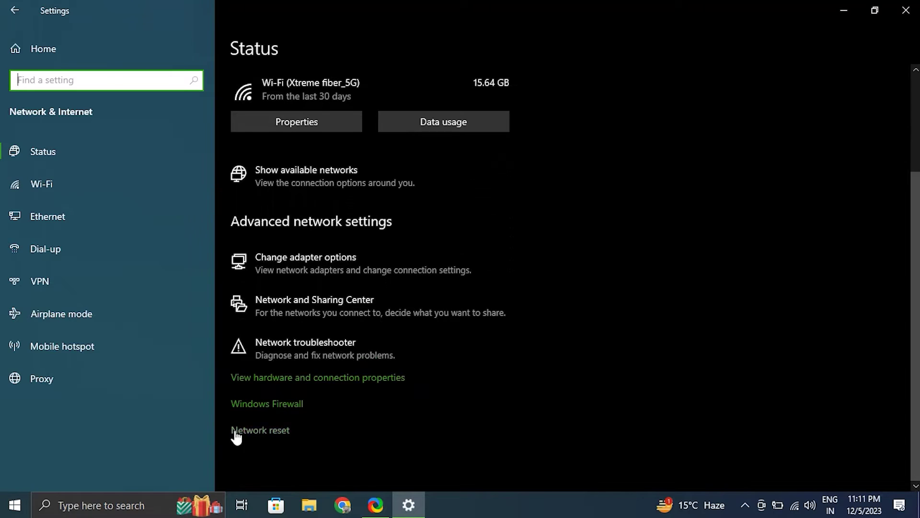
left_click(236, 431)
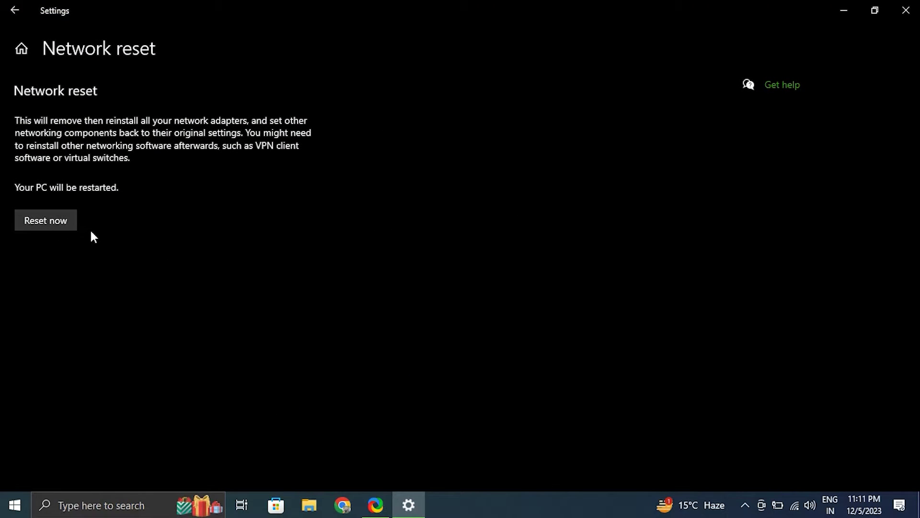
left_click(906, 10)
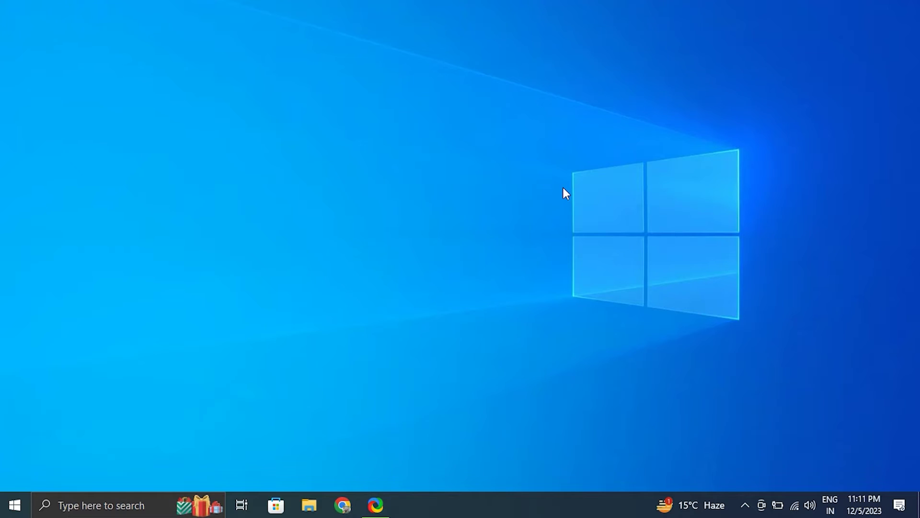
key("super+r")
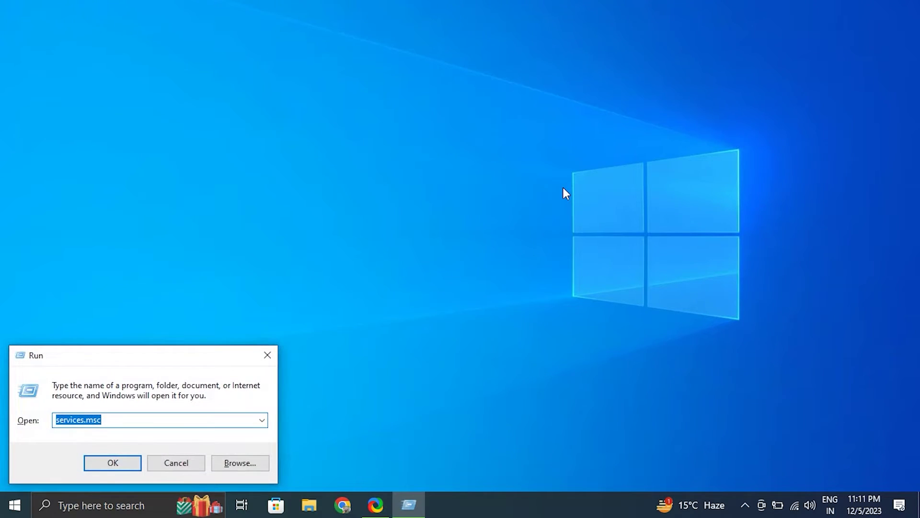
type("ser")
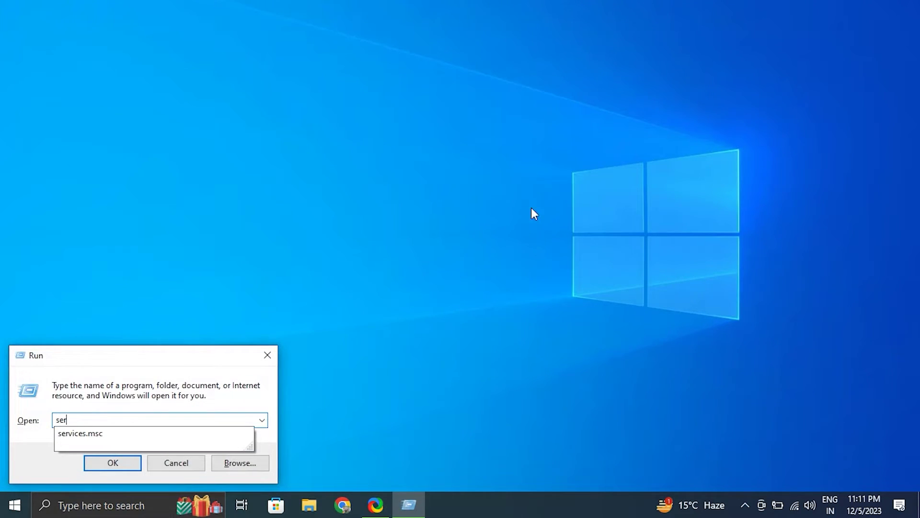
left_click(95, 435)
left_click(118, 459)
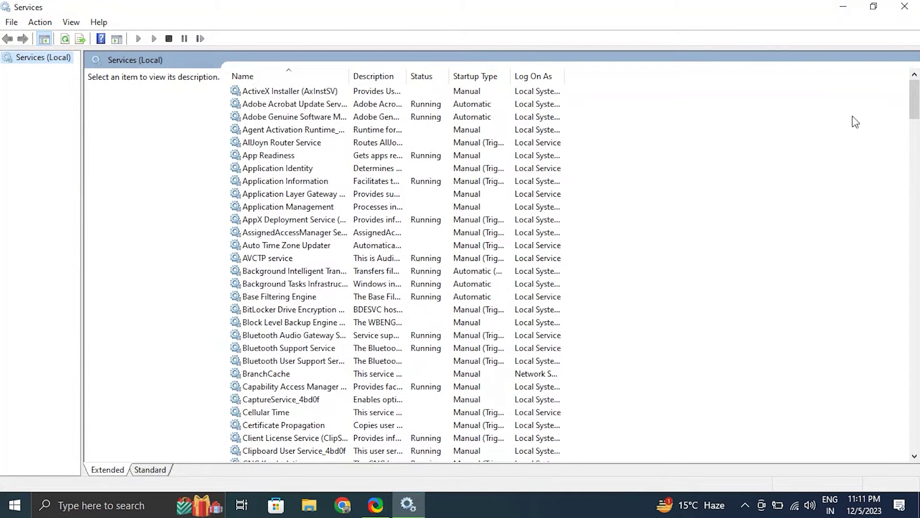
left_click_drag(914, 98, 911, 460)
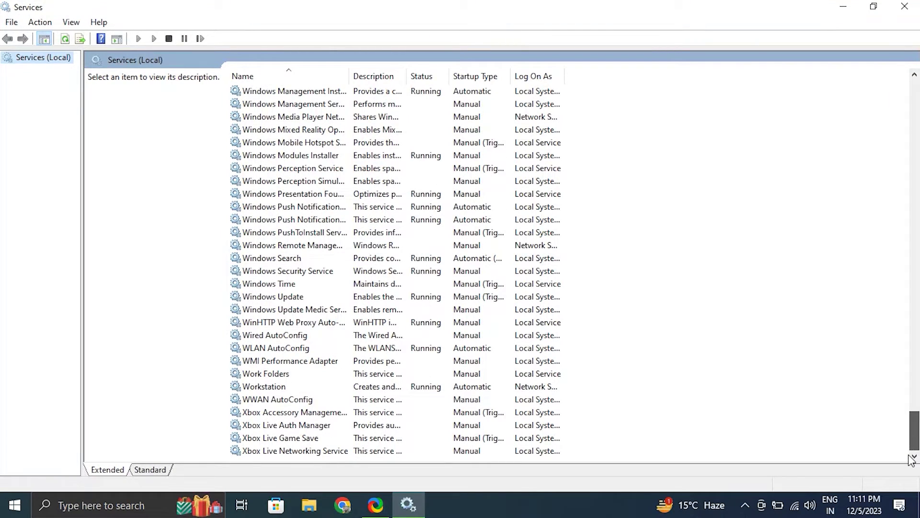
left_click(290, 343)
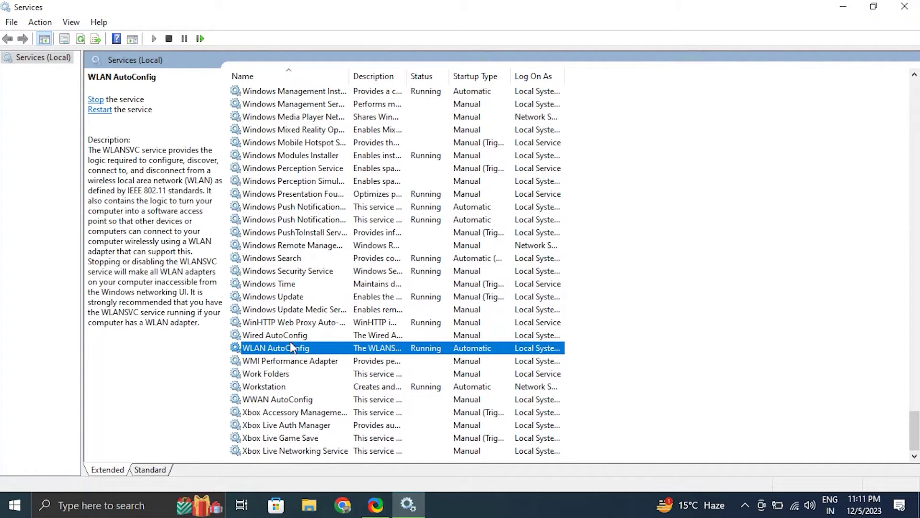
right_click(289, 341)
left_click(322, 310)
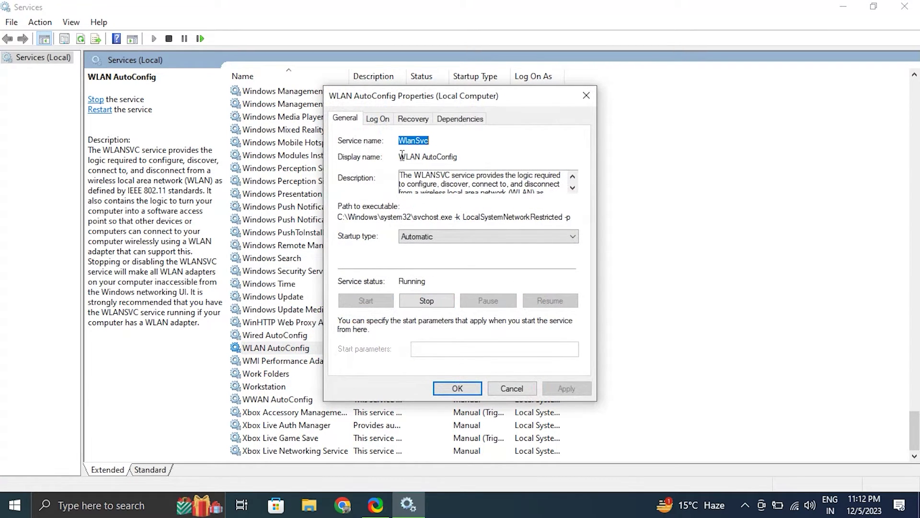
left_click(447, 238)
left_click(435, 259)
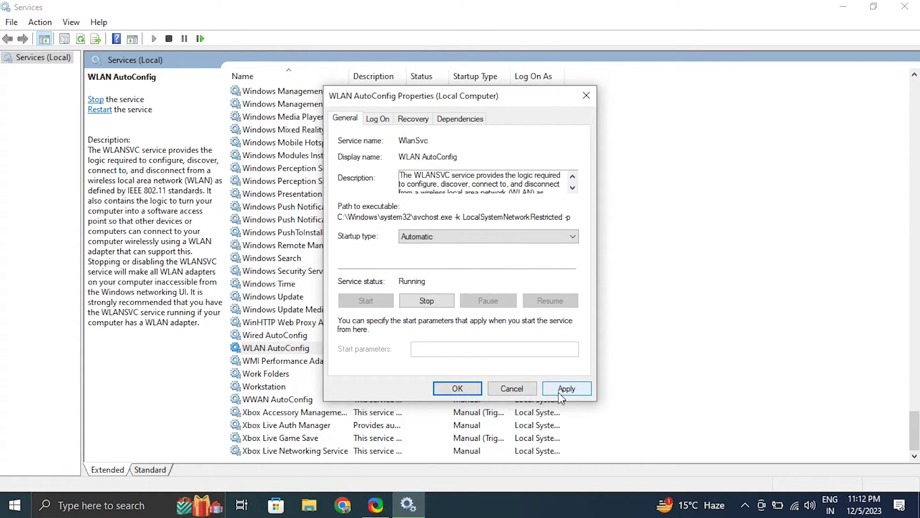
left_click(586, 98)
left_click(586, 101)
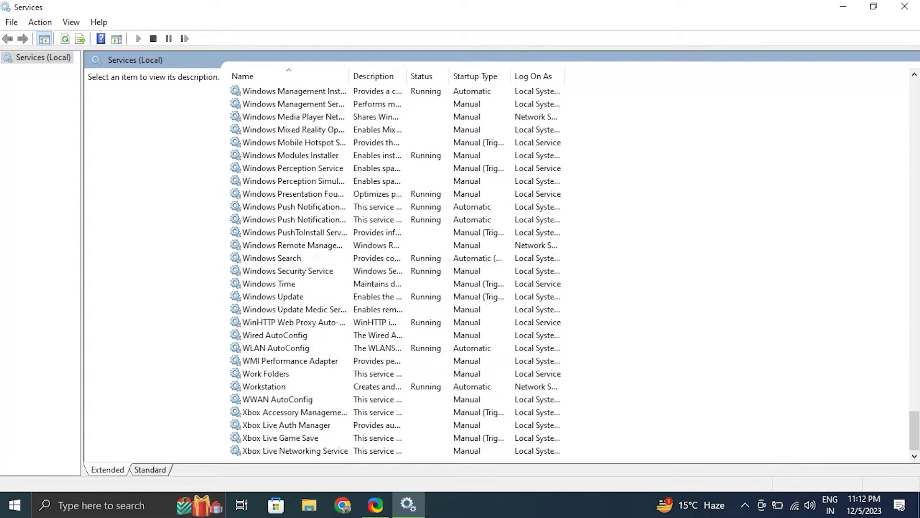
left_click(904, 6)
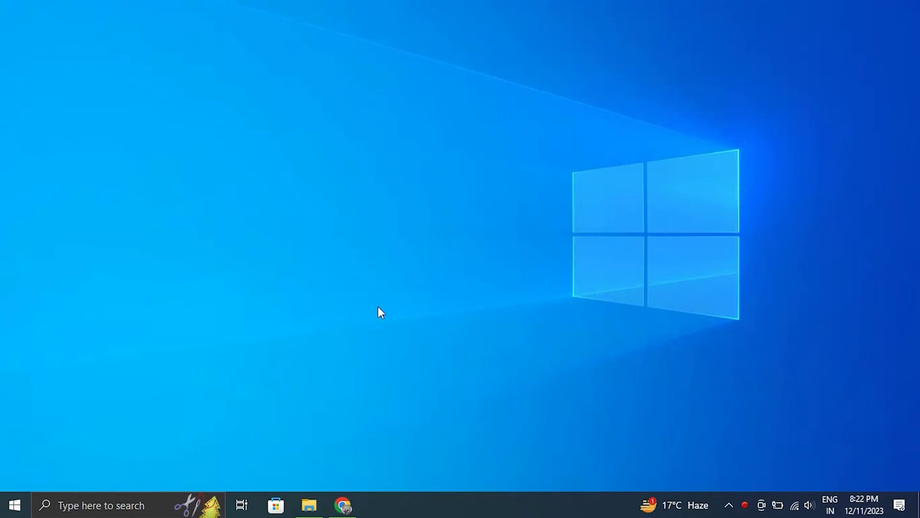
Run 'netsh winsock reset' in a Command Prompt opened as administrator
left_click(153, 513)
type("co")
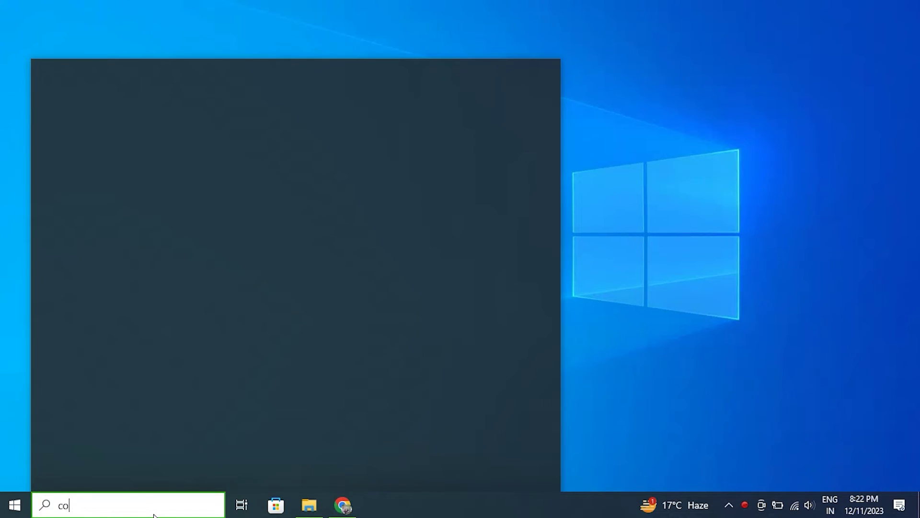
type("mm")
right_click(176, 151)
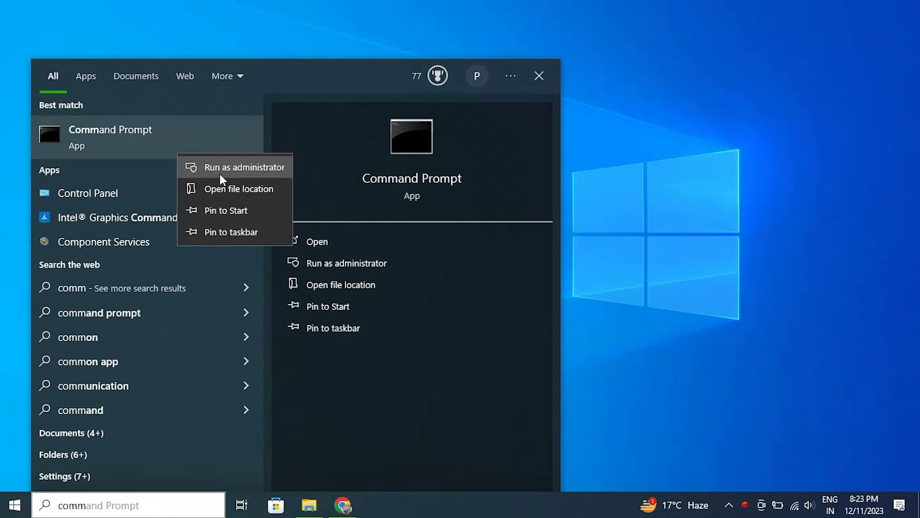
left_click(220, 174)
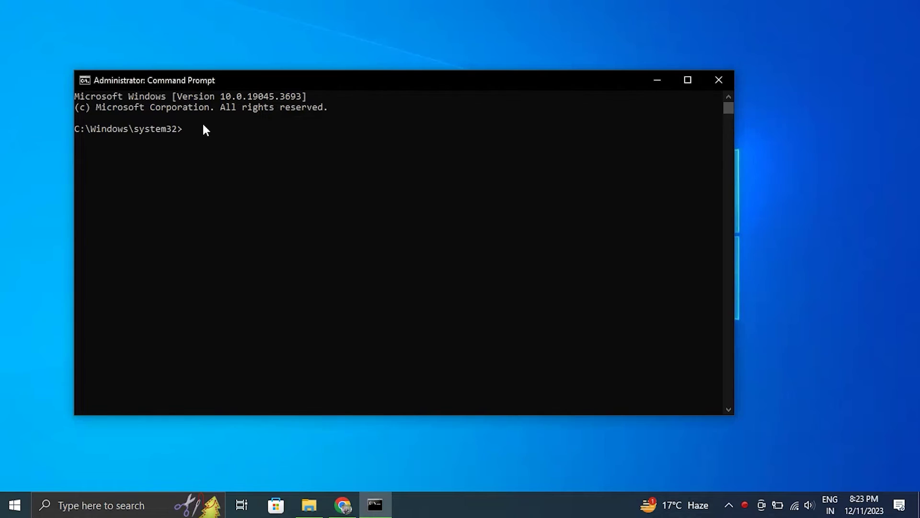
type("netsh winsock reset")
key("Return")
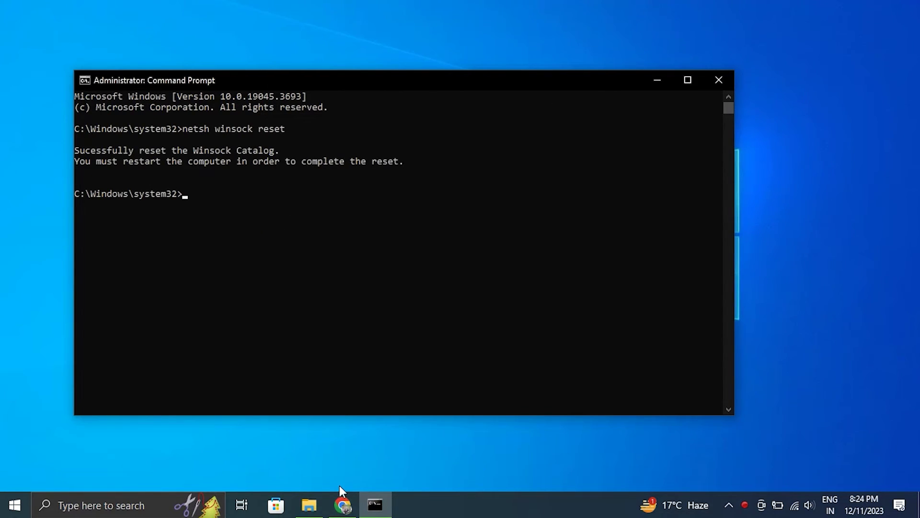
Select the 'netsh int ip reset' command in the Wi-Fi fix article, then minimize the browser
left_click(342, 504)
triple_click(180, 247)
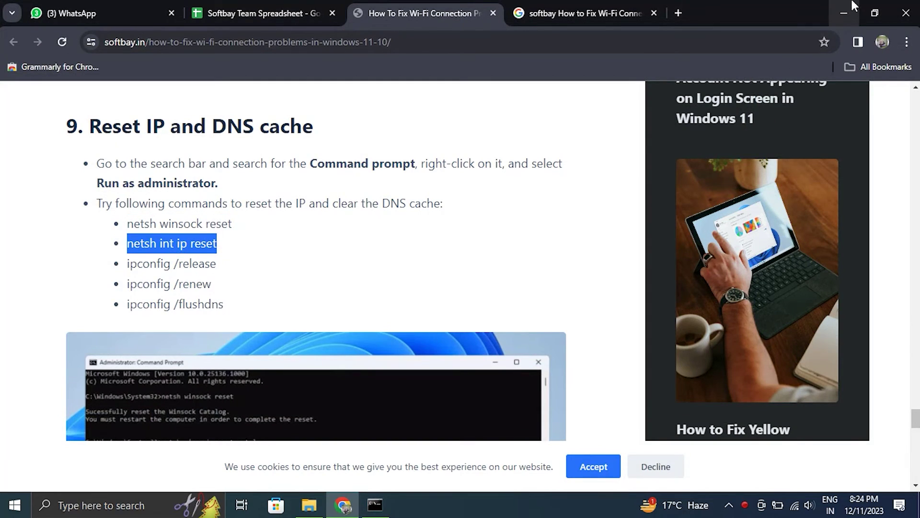
left_click(844, 13)
right_click(393, 217)
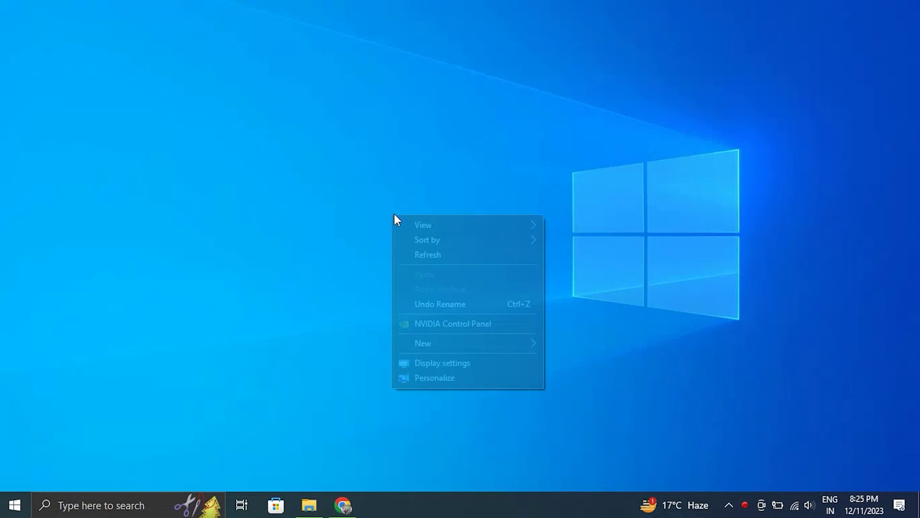
Reach Windows Update by searching 'WIND' from Display settings and run Check for updates
left_click(483, 367)
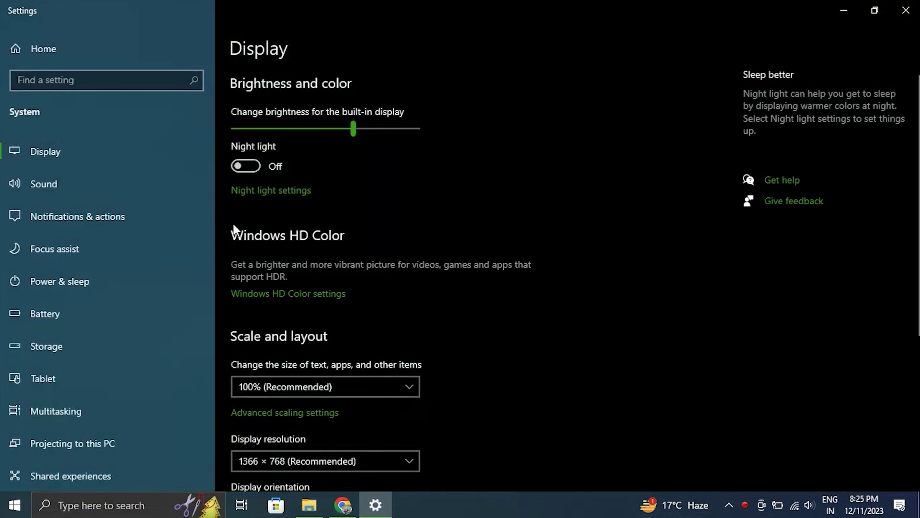
left_click(139, 79)
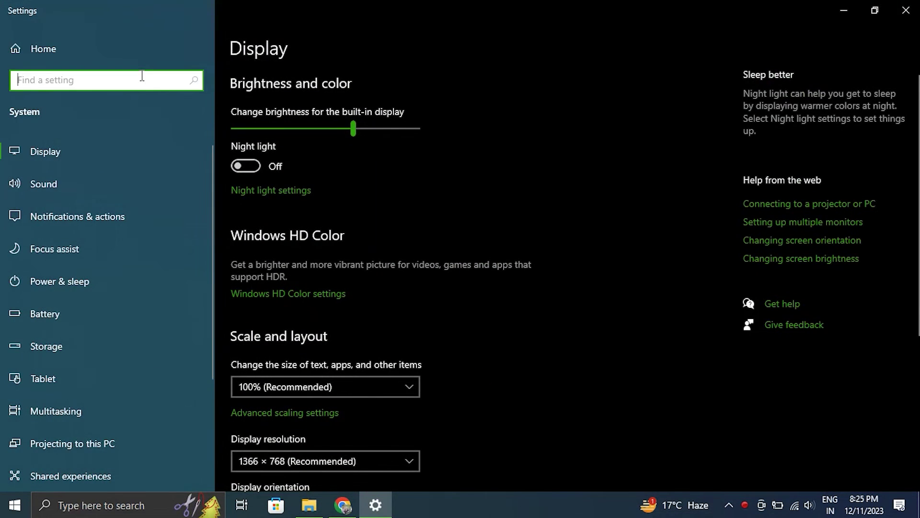
type("WIND")
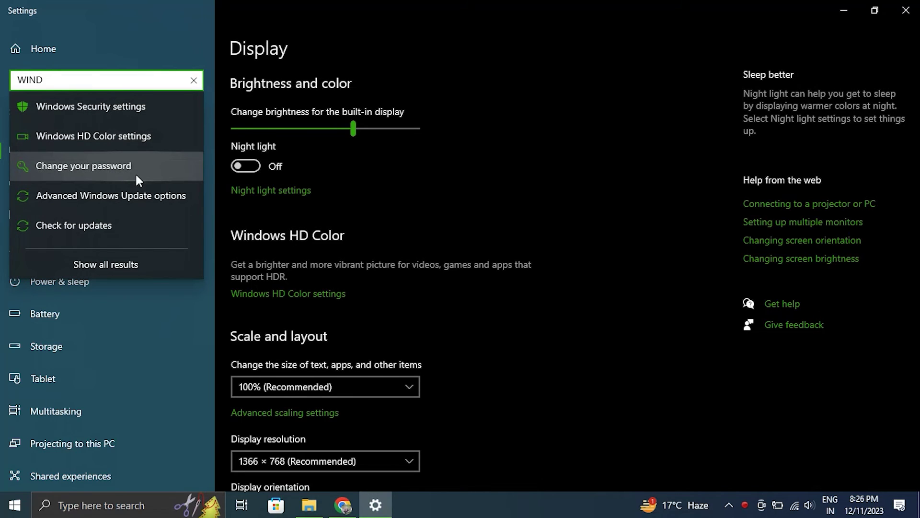
left_click(120, 225)
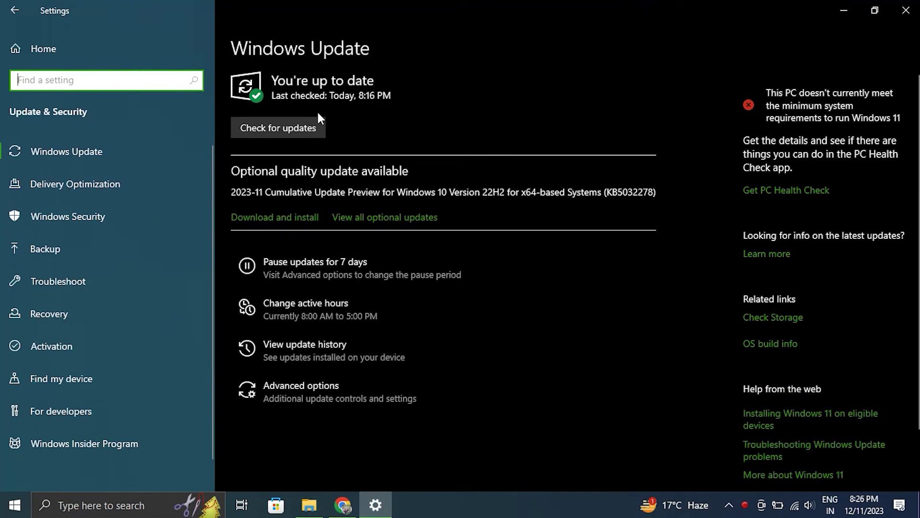
left_click(303, 126)
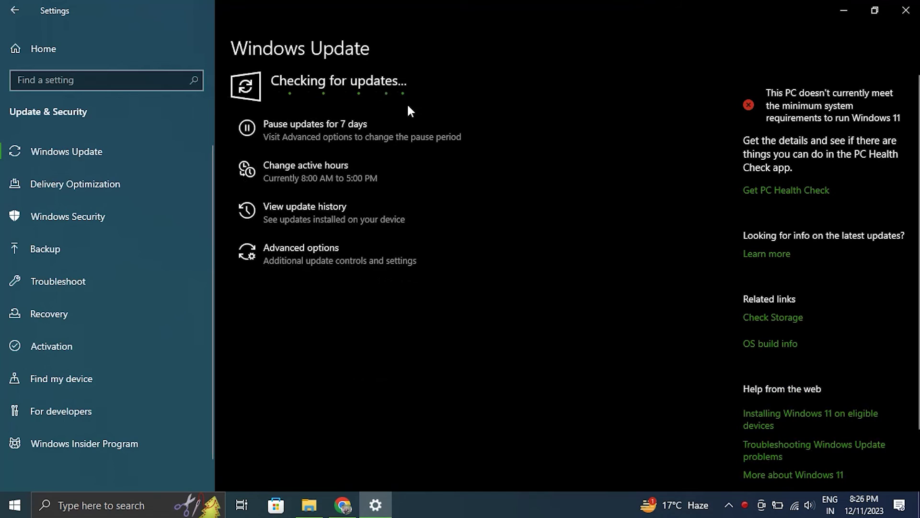